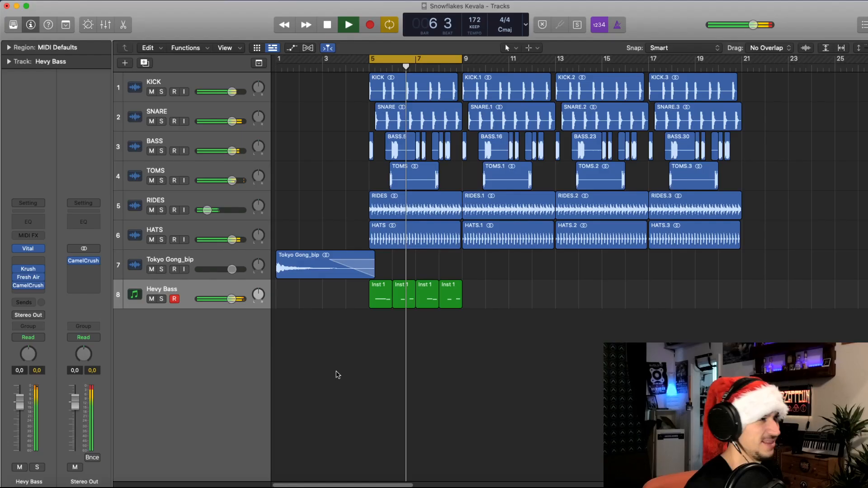
- Solo the Hevy Bass track and open its Krush and Fresh Air plug-ins beside the Vital synth
{"action": "left_click", "coordinate": [161, 299]}
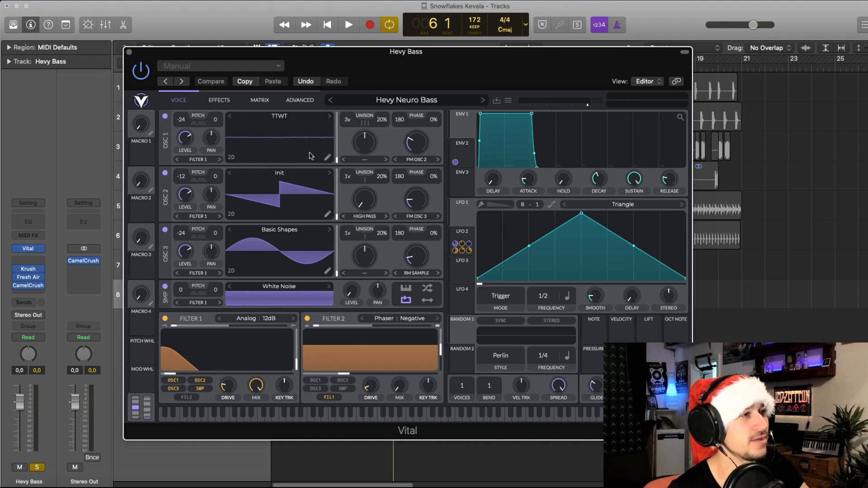
{"action": "left_click_drag", "start_coordinate": [277, 62], "coordinate": [291, 59]}
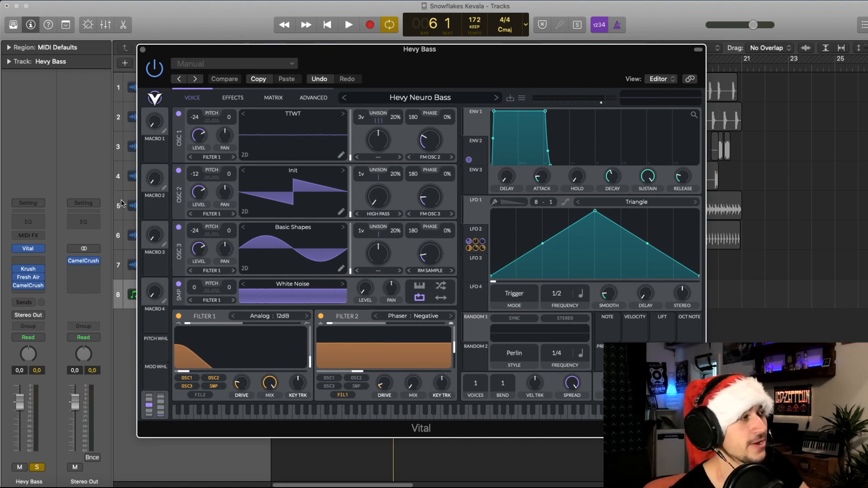
{"action": "left_click", "coordinate": [28, 269]}
{"action": "left_click", "coordinate": [29, 277]}
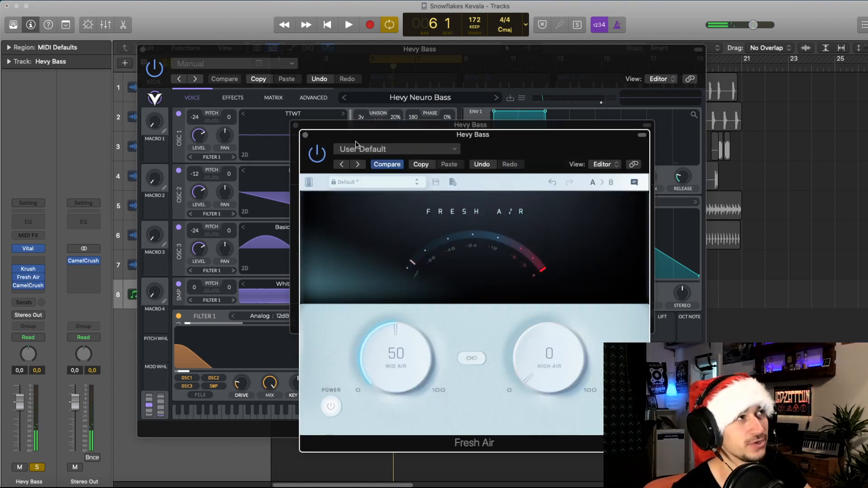
{"action": "left_click_drag", "start_coordinate": [359, 135], "coordinate": [329, 107]}
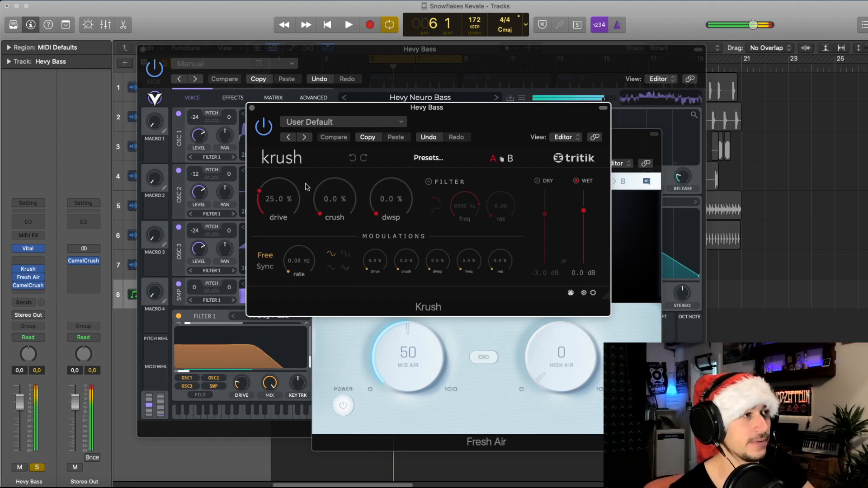
- Audition Krush's drive at 25% and Fresh Air's Mid Air at 50, and close both plug-ins
{"action": "mouse_move", "coordinate": [281, 201]}
{"action": "left_mouse_down"}
{"action": "mouse_move", "coordinate": [290, 267]}
{"action": "mouse_move", "coordinate": [289, 199]}
{"action": "left_mouse_up"}
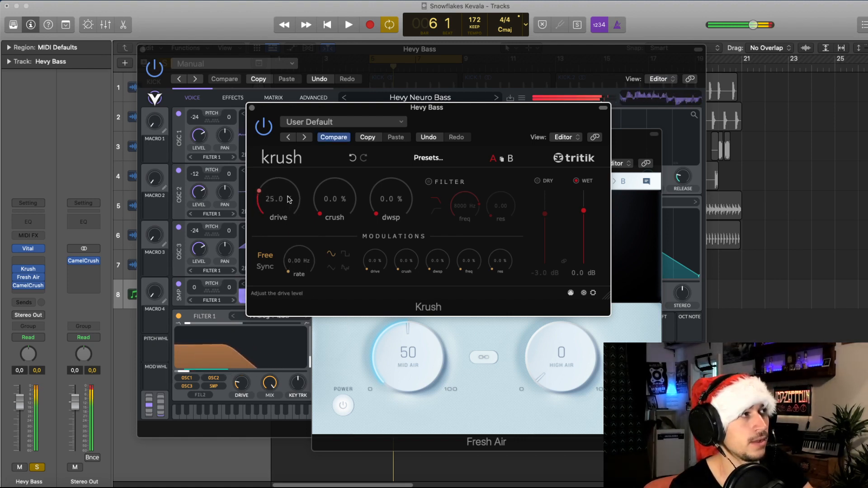
{"action": "left_click", "coordinate": [356, 333]}
{"action": "left_click_drag", "start_coordinate": [389, 371], "coordinate": [375, 459]}
{"action": "left_click_drag", "start_coordinate": [402, 369], "coordinate": [410, 284]}
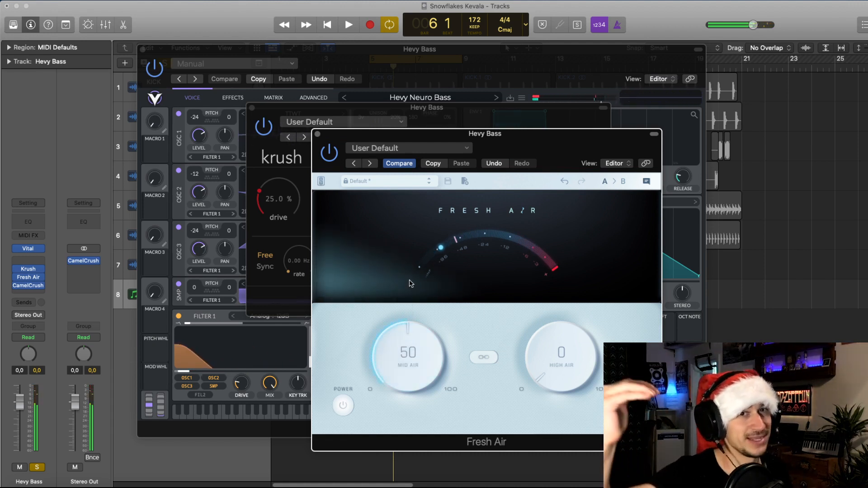
{"action": "left_click", "coordinate": [318, 134]}
{"action": "left_click", "coordinate": [252, 109]}
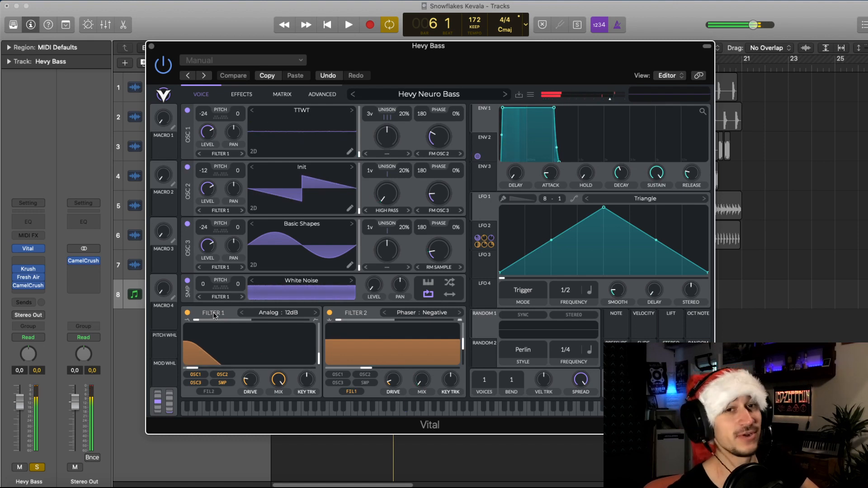
- Compare the bass sound with Filter 1 bypassed and re-enabled, and check its mix amount at 100%
{"action": "left_click", "coordinate": [189, 313]}
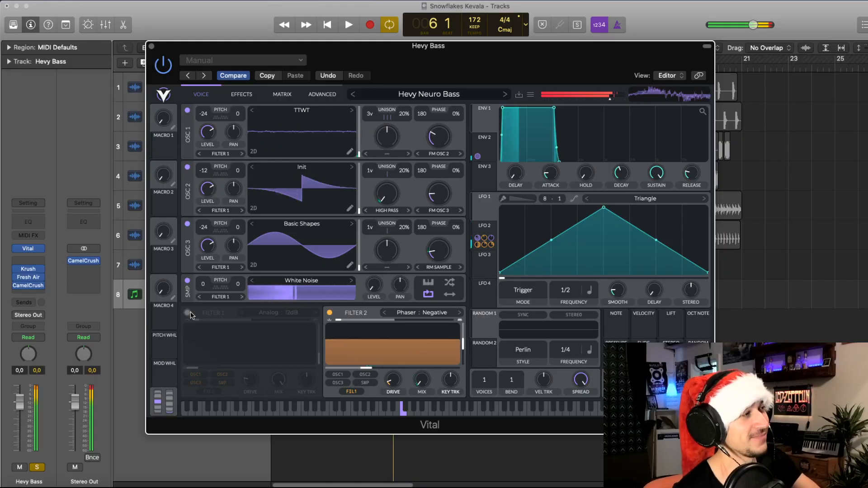
{"action": "left_click", "coordinate": [190, 312]}
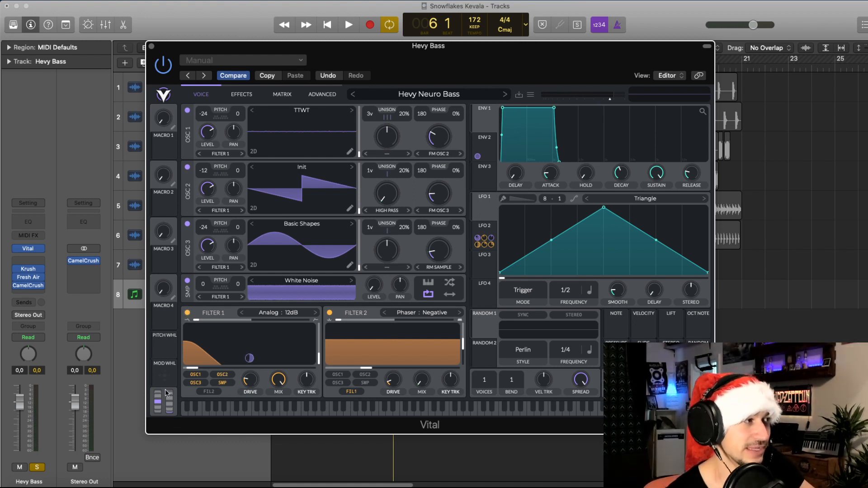
{"action": "left_click", "coordinate": [194, 374]}
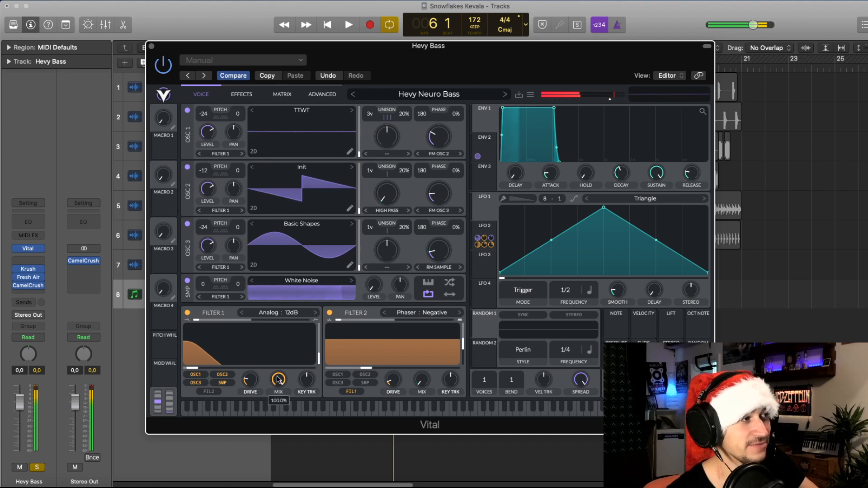
{"action": "left_click_drag", "start_coordinate": [277, 377], "coordinate": [277, 379]}
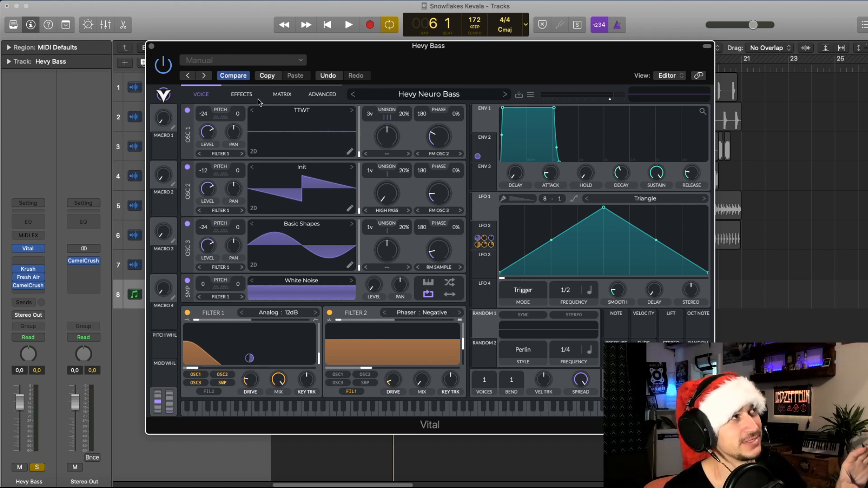
- Show the synth's effects and compare the bass with the multiband compressor bypassed and re-enabled
{"action": "left_click", "coordinate": [241, 94]}
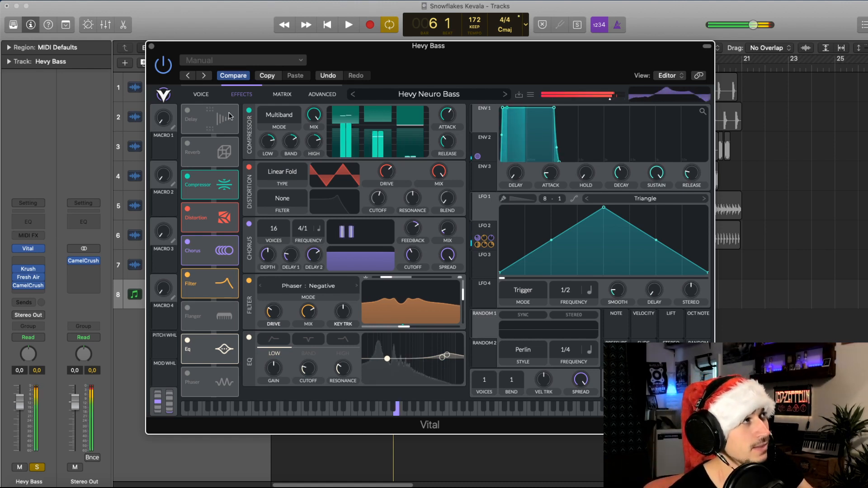
{"action": "left_click", "coordinate": [249, 111]}
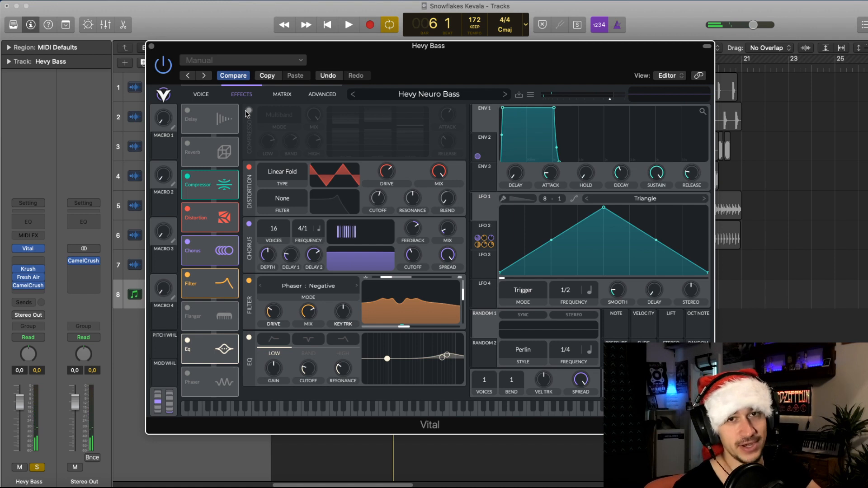
{"action": "left_click", "coordinate": [249, 110]}
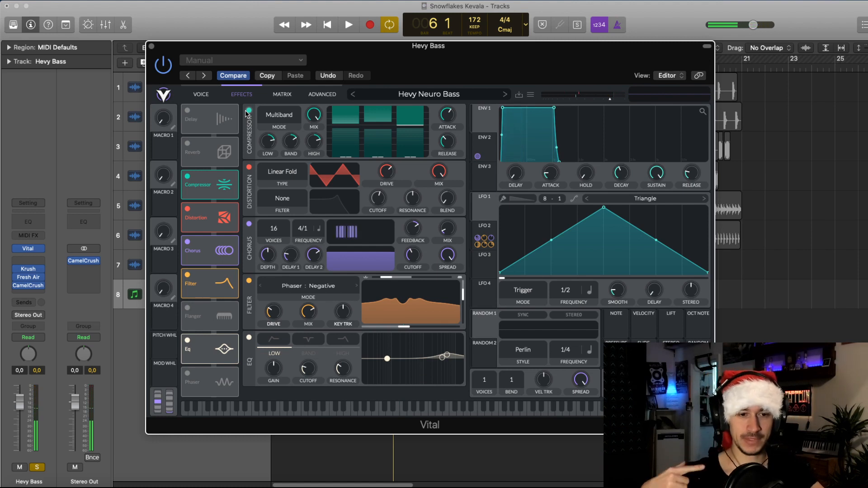
- Unsolo the bass track to hear it in the full mix with the compressor bypassed, and re-enable the compressor
{"action": "left_click", "coordinate": [249, 111]}
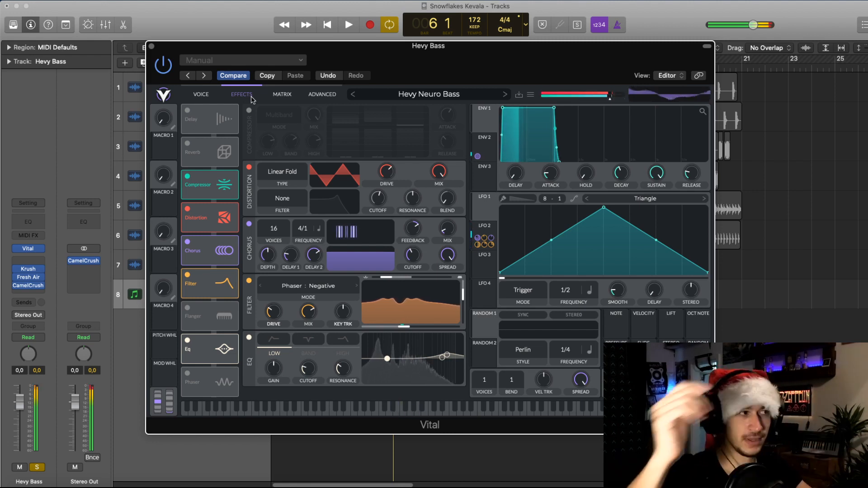
{"action": "left_click", "coordinate": [37, 467]}
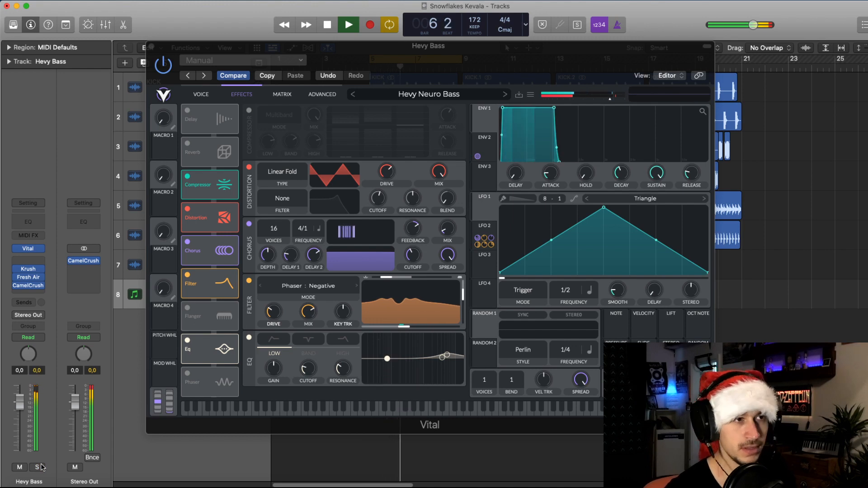
{"action": "key", "text": "space"}
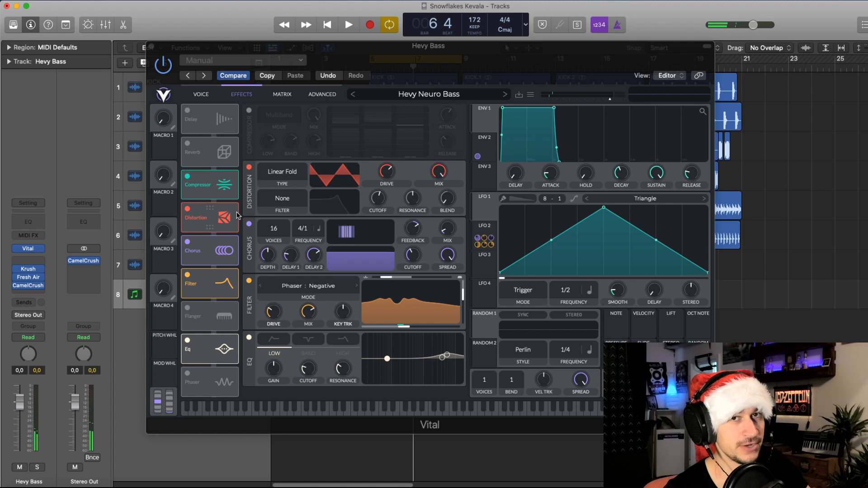
{"action": "left_click", "coordinate": [250, 110]}
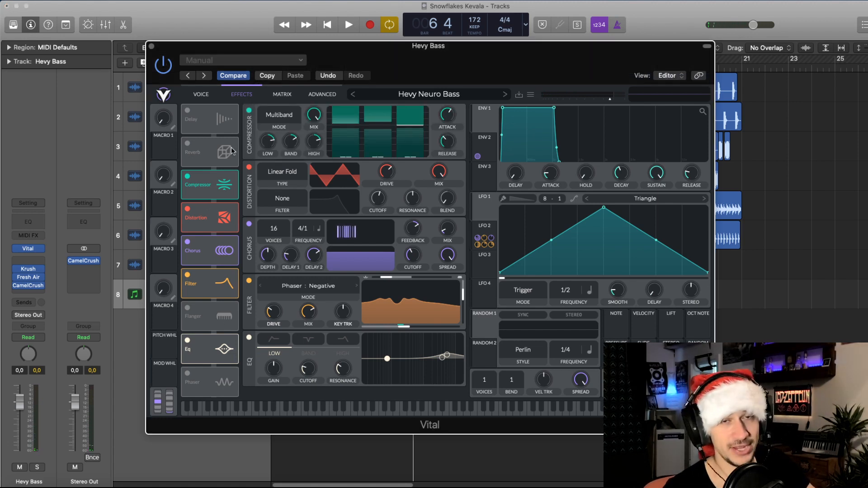
- Compare the bass with the distortion effect bypassed and re-enabled, and keep its type at Linear Fold
{"action": "left_click", "coordinate": [249, 168]}
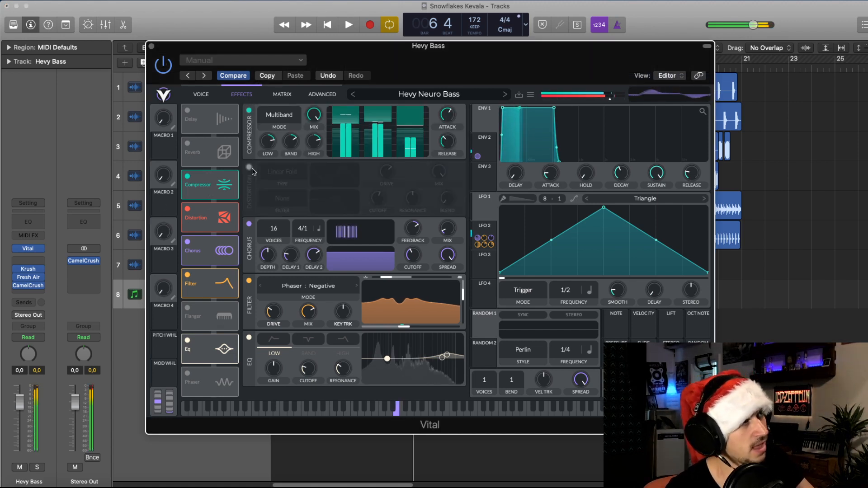
{"action": "left_click", "coordinate": [250, 168]}
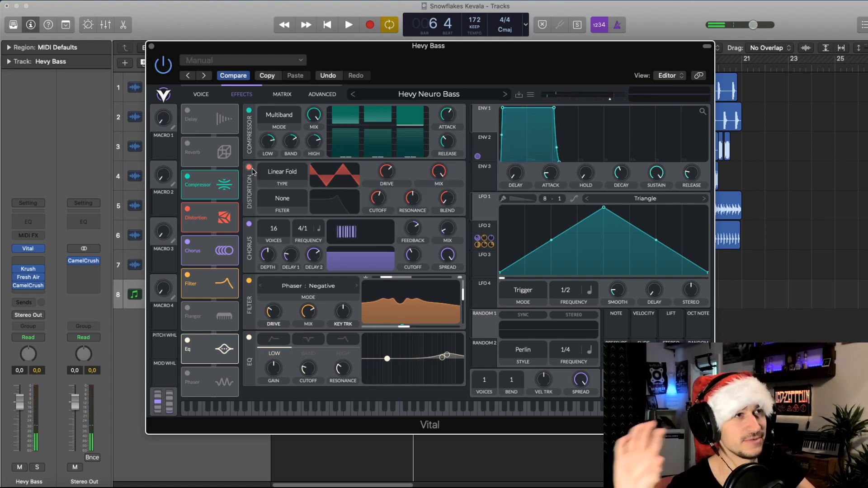
{"action": "left_click", "coordinate": [269, 174]}
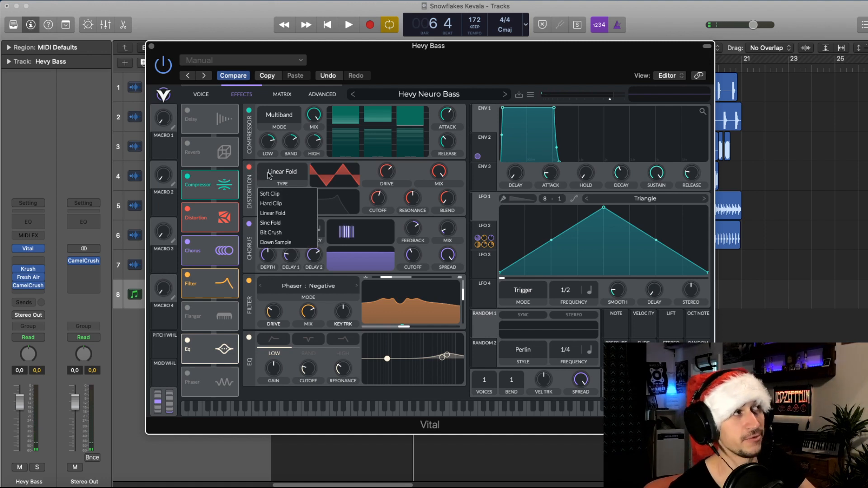
{"action": "left_click", "coordinate": [292, 216]}
{"action": "left_click", "coordinate": [282, 168]}
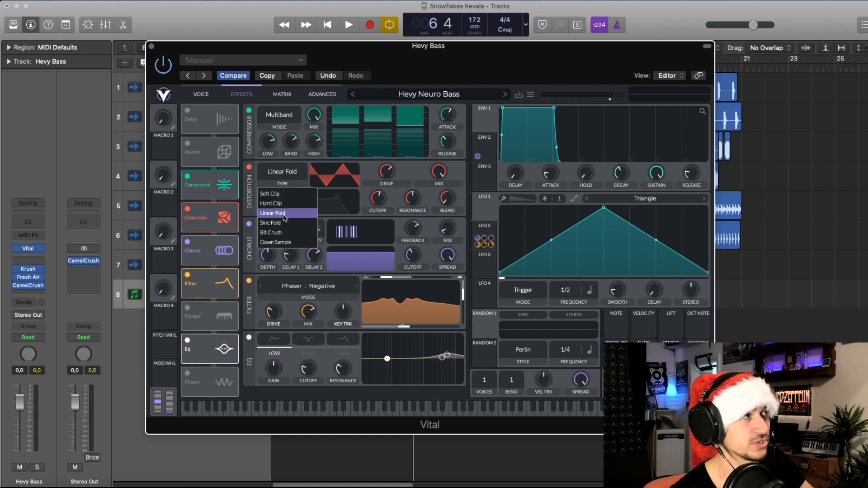
{"action": "left_click", "coordinate": [285, 215]}
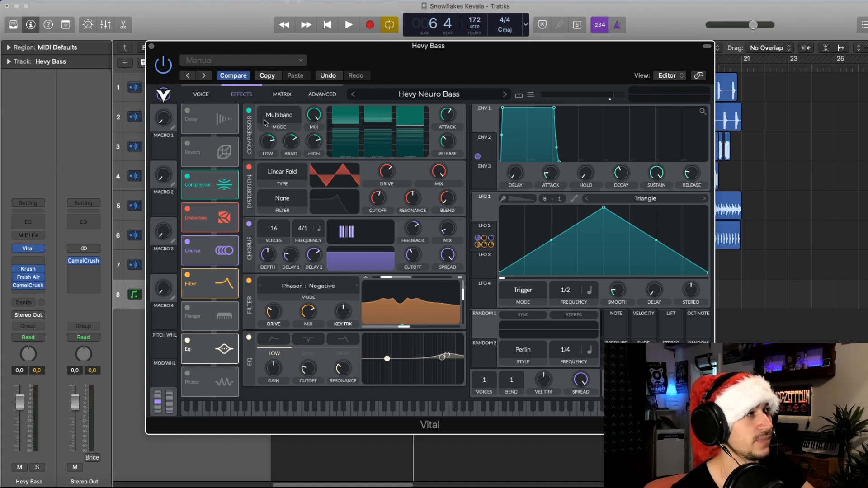
- Switch off the patch's compressor, distortion, chorus, filter and EQ effects to leave the bass dry
{"action": "left_click", "coordinate": [216, 96]}
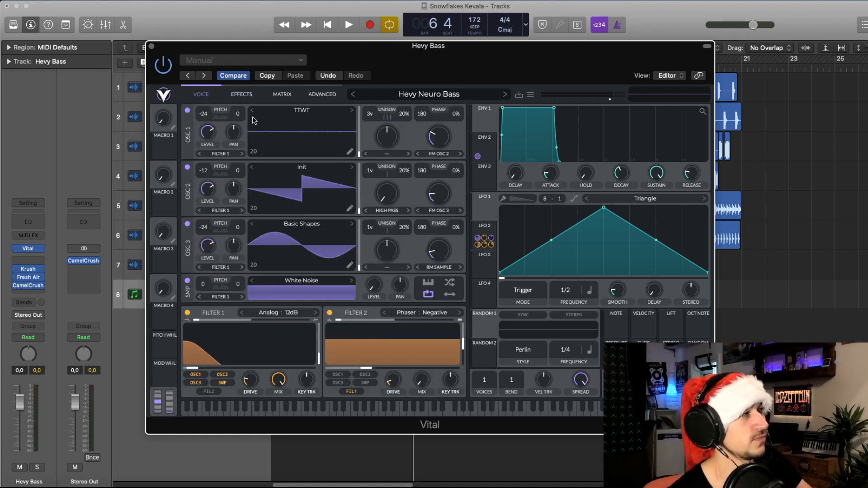
{"action": "left_click", "coordinate": [240, 95]}
{"action": "left_click", "coordinate": [188, 176]}
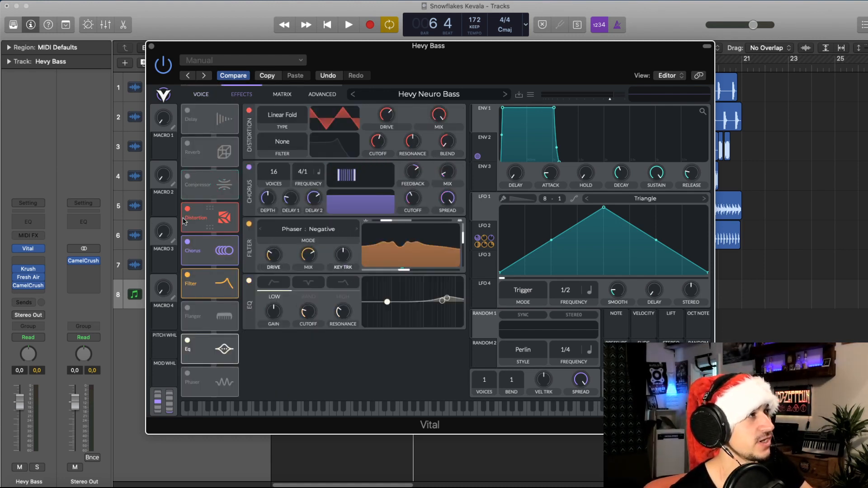
{"action": "left_click", "coordinate": [187, 209]}
{"action": "left_click", "coordinate": [187, 242]}
{"action": "left_click", "coordinate": [188, 275]}
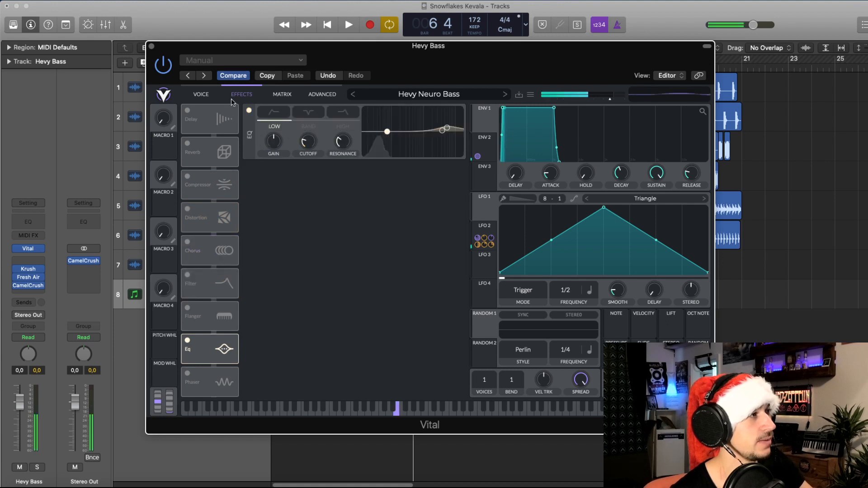
{"action": "left_click", "coordinate": [190, 343]}
- Return to the oscillators and remove the High Pass distortion from oscillator 2
{"action": "left_click", "coordinate": [201, 94]}
{"action": "left_click", "coordinate": [393, 215]}
{"action": "left_click", "coordinate": [397, 214]}
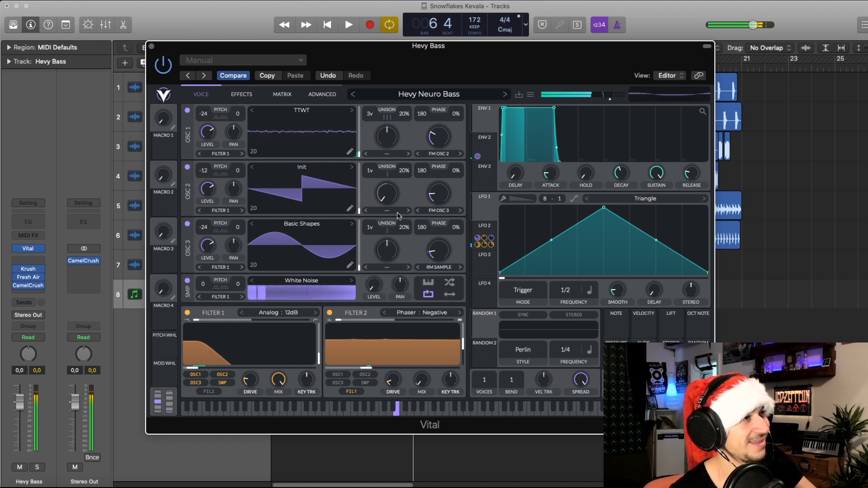
- Audition oscillator 1 without oscillators 2 and 3, and re-enable each of them in turn to compare the FM sound
{"action": "mouse_move", "coordinate": [388, 197]}
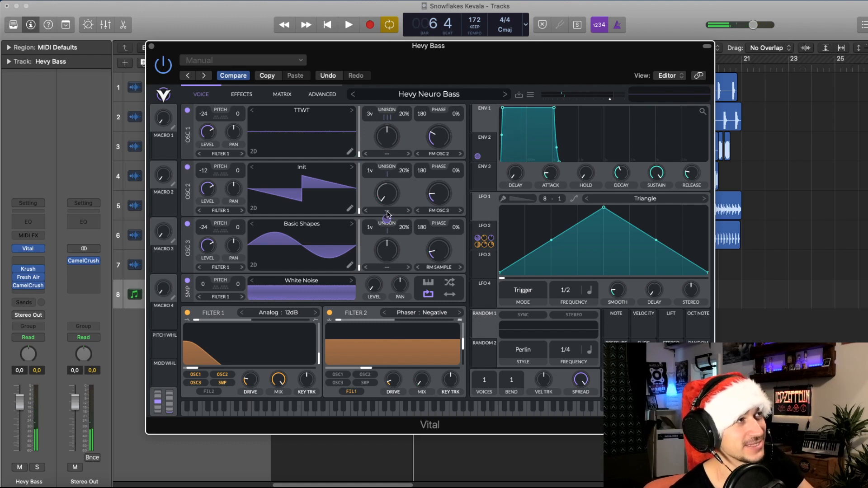
{"action": "left_click", "coordinate": [188, 167]}
{"action": "left_click", "coordinate": [187, 223]}
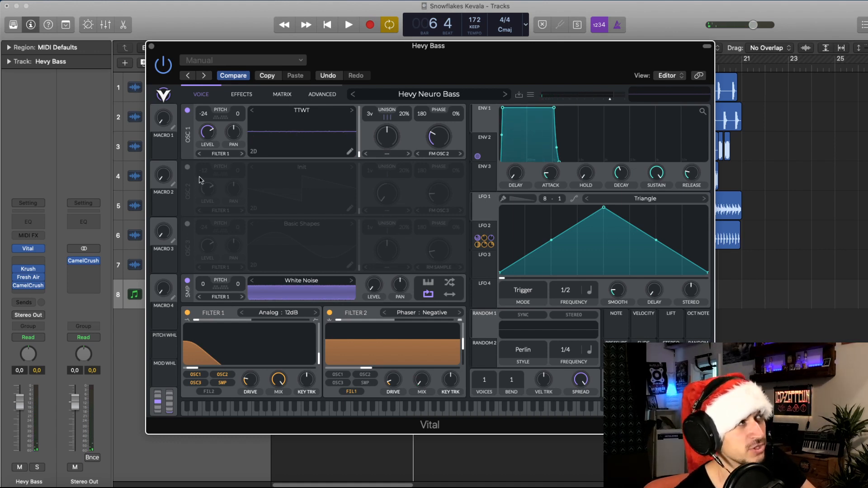
{"action": "left_click", "coordinate": [187, 168]}
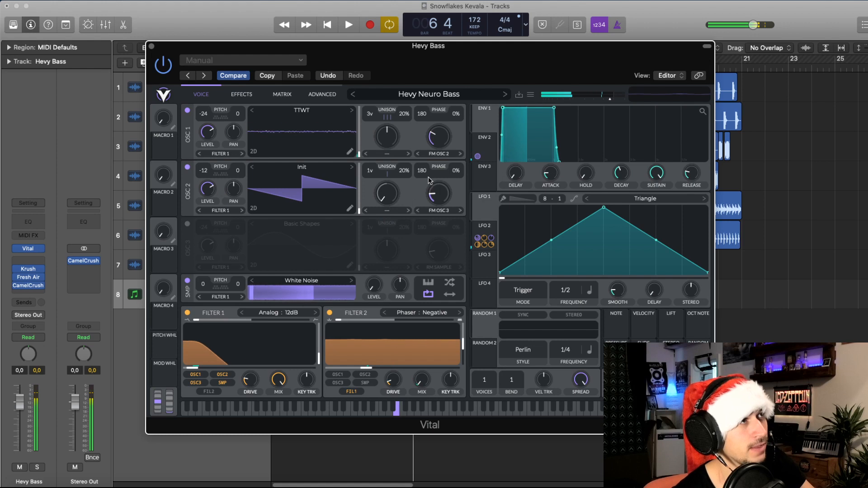
{"action": "left_click", "coordinate": [188, 224]}
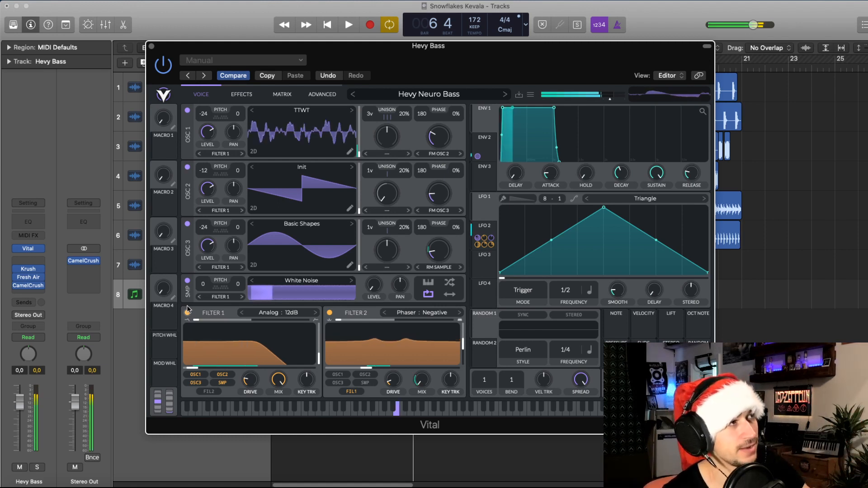
- Switch the synth's distortion effect back on, keeping its type at Linear Fold
{"action": "left_click", "coordinate": [242, 94]}
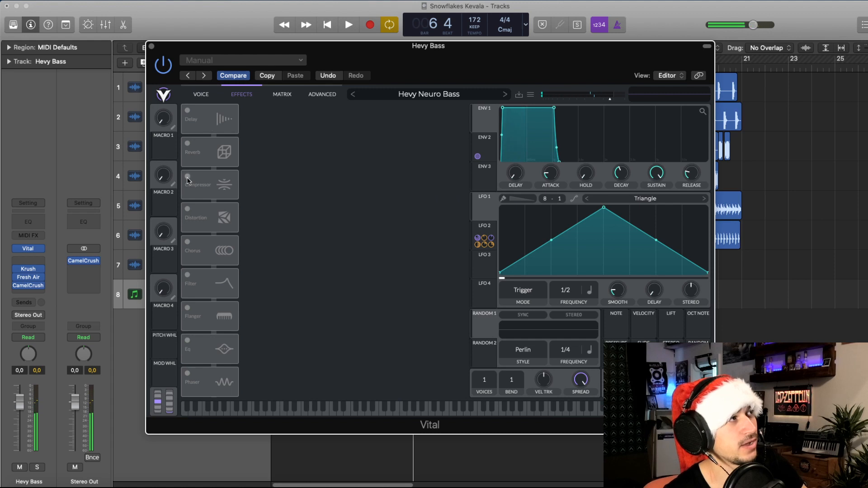
{"action": "left_click", "coordinate": [187, 209]}
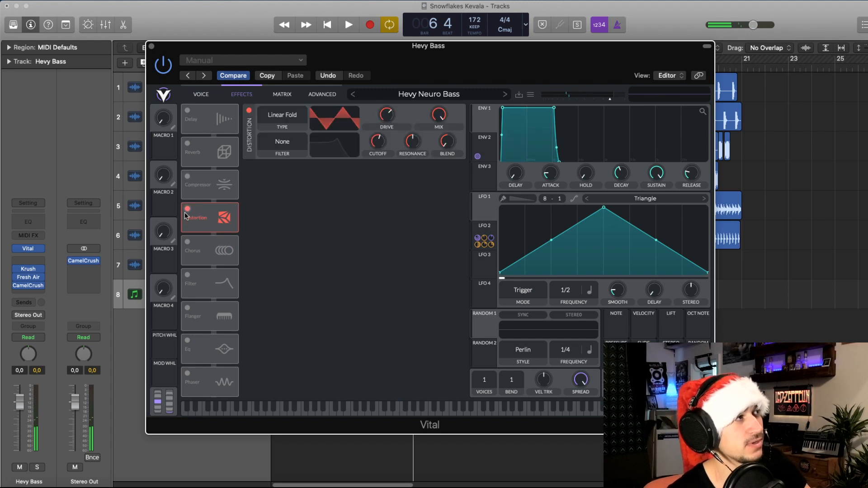
{"action": "left_click", "coordinate": [300, 122]}
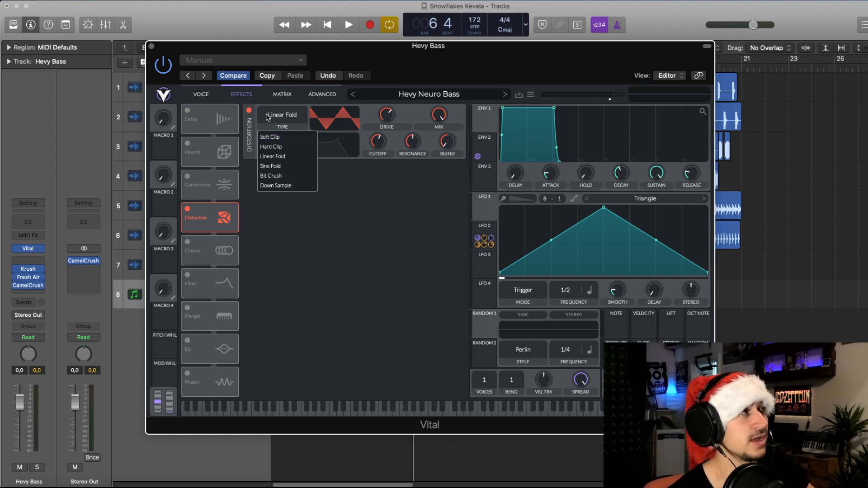
{"action": "left_click", "coordinate": [252, 111]}
{"action": "left_click", "coordinate": [250, 111]}
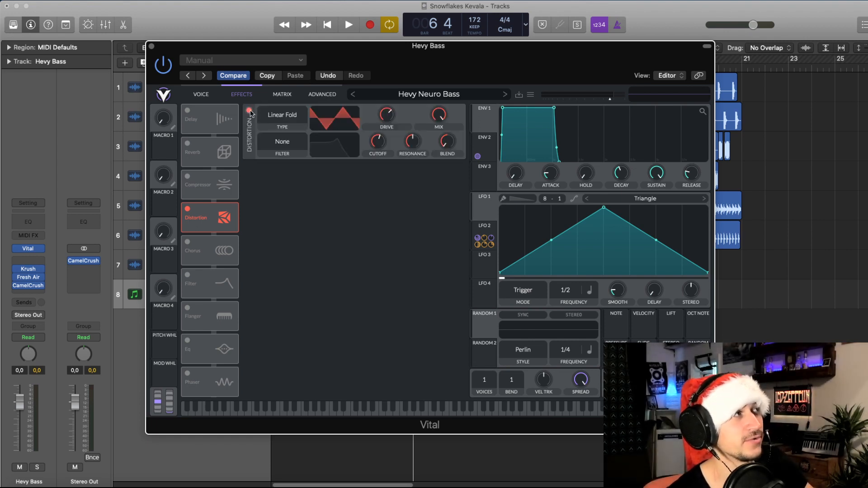
- Compare the bass with the distortion effect off and on, check the oscillator settings, and return to the effects
{"action": "left_click", "coordinate": [250, 111]}
{"action": "left_click", "coordinate": [250, 111]}
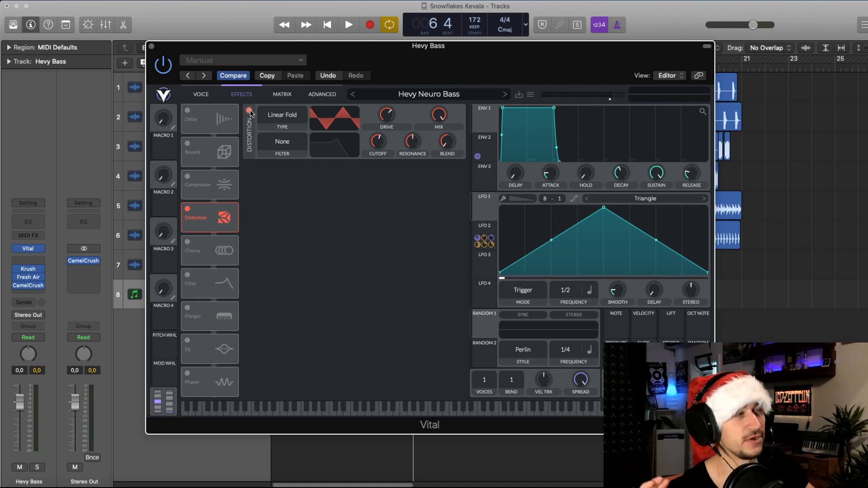
{"action": "left_click", "coordinate": [207, 97]}
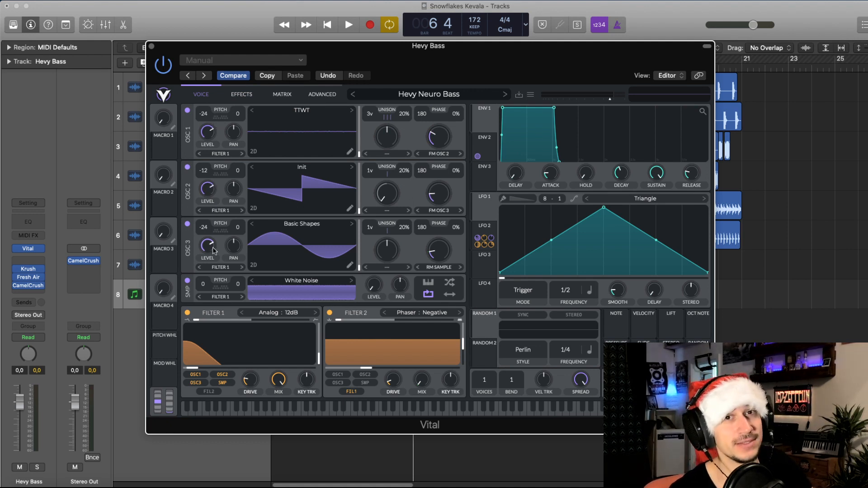
{"action": "left_click", "coordinate": [243, 100]}
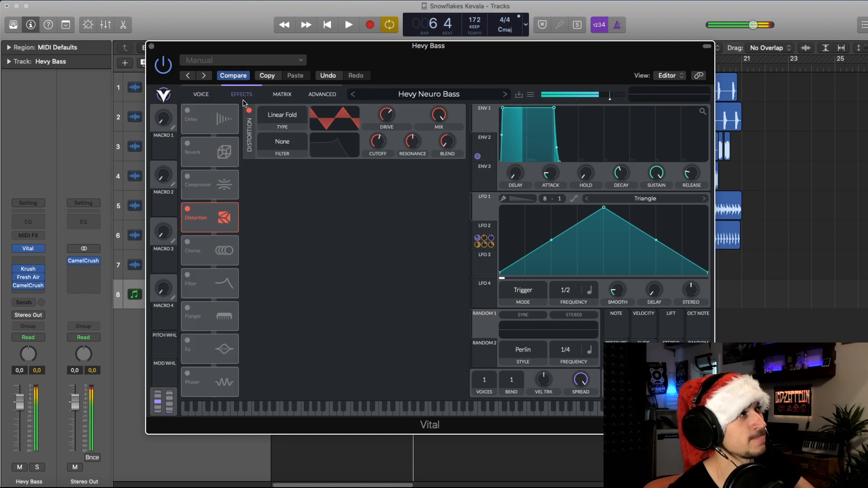
- Switch the multiband compressor, chorus, phaser filter and EQ effects back on one by one, auditioning the bass with and without chorus
{"action": "left_click", "coordinate": [189, 112]}
{"action": "left_click", "coordinate": [188, 113]}
{"action": "left_click", "coordinate": [188, 177]}
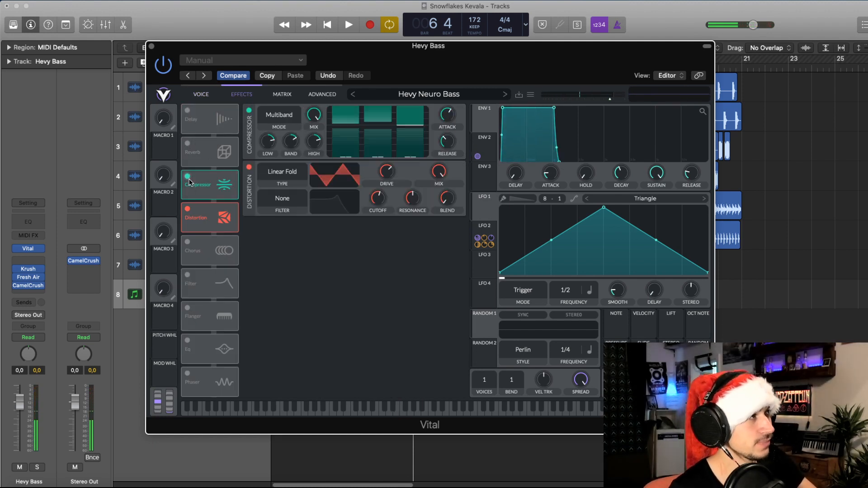
{"action": "left_click", "coordinate": [186, 242]}
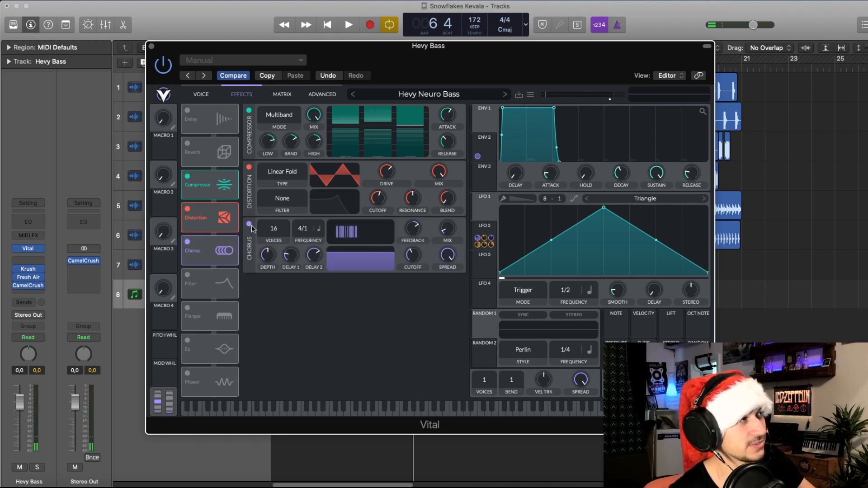
{"action": "left_click", "coordinate": [187, 242]}
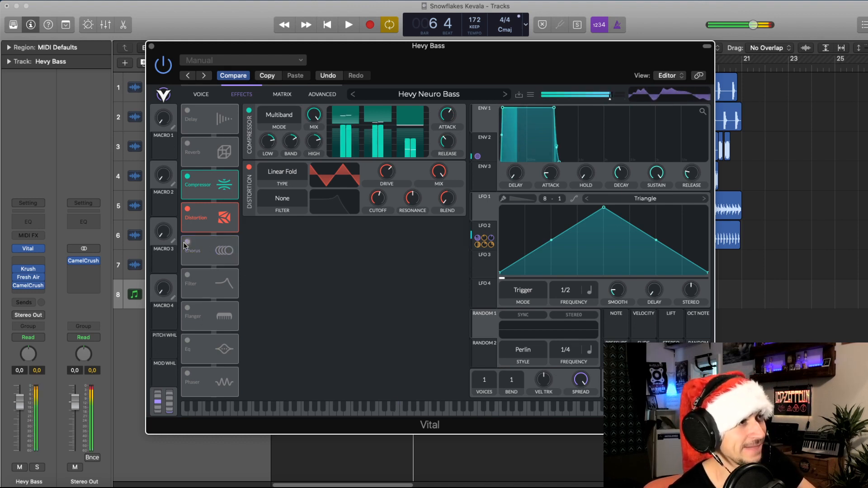
{"action": "left_click", "coordinate": [187, 242]}
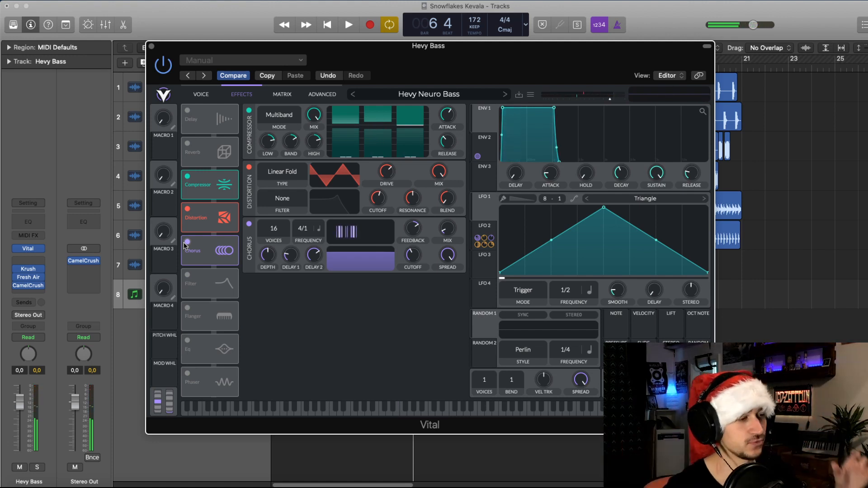
{"action": "left_click", "coordinate": [187, 275]}
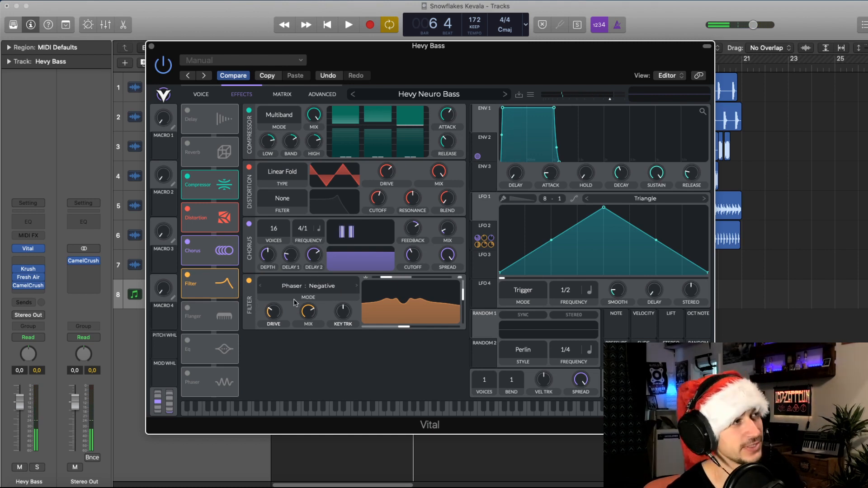
{"action": "left_click", "coordinate": [188, 340]}
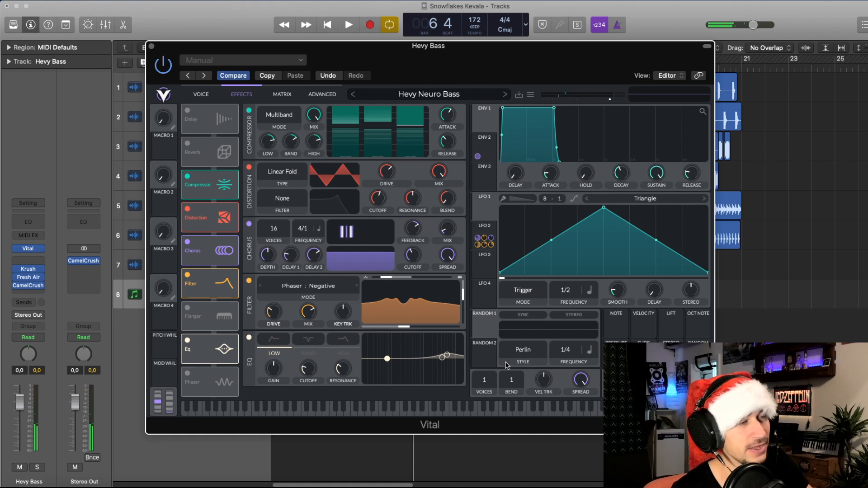
- Return to the oscillators and inspect the curves and modulation targets of LFO 2 and envelope 2
{"action": "left_click", "coordinate": [190, 94]}
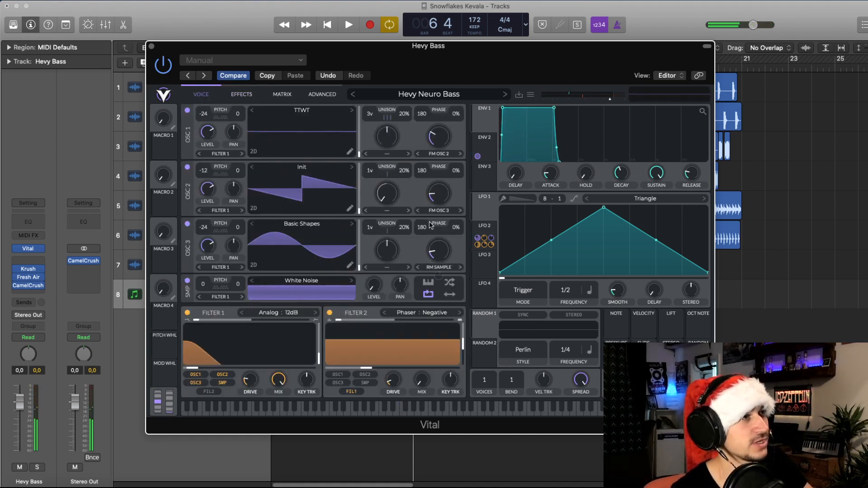
{"action": "left_click", "coordinate": [489, 230]}
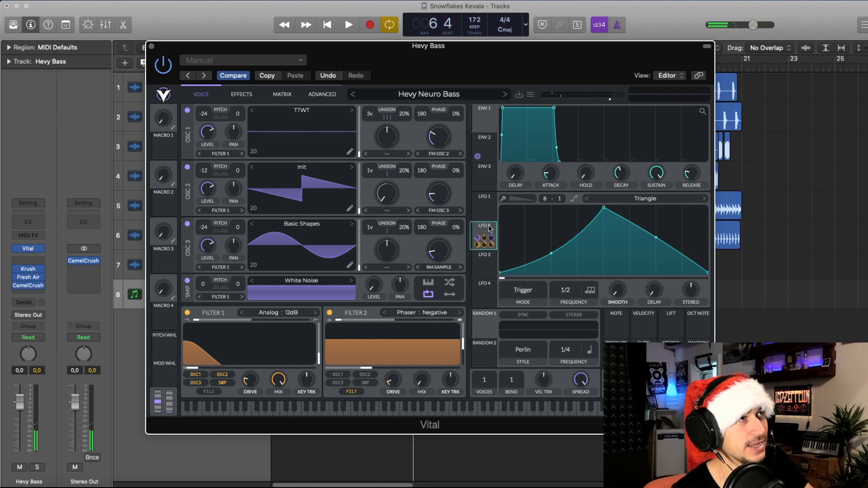
{"action": "left_click", "coordinate": [485, 138]}
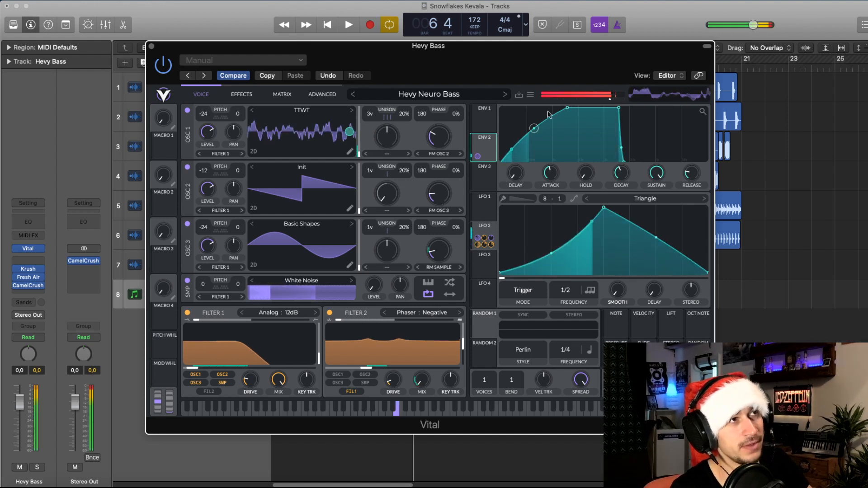
{"action": "left_click", "coordinate": [482, 217]}
{"action": "left_click", "coordinate": [481, 225]}
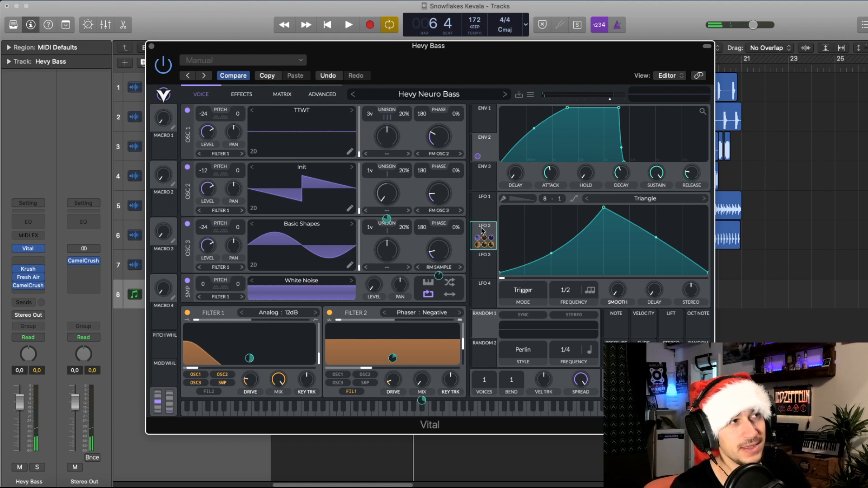
- Try an LFO 2 frequency of 1/4 during playback and return it to the slower rate
{"action": "left_click_drag", "start_coordinate": [572, 289], "coordinate": [572, 261]}
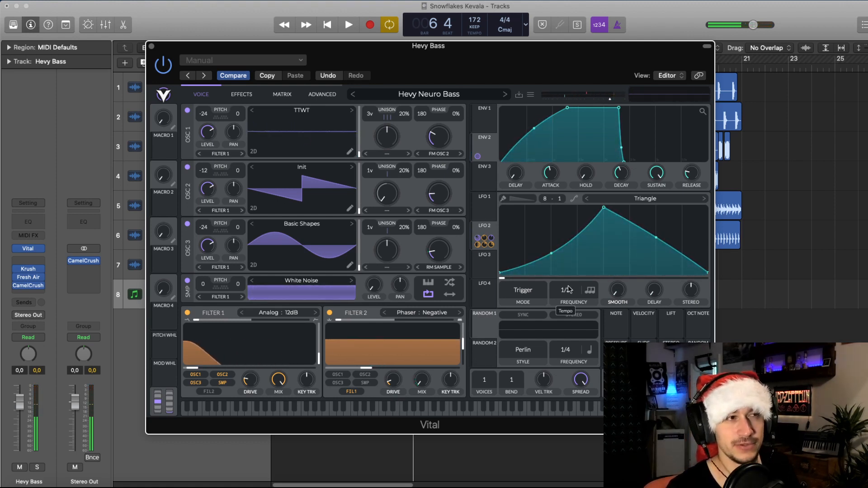
{"action": "key", "text": "space"}
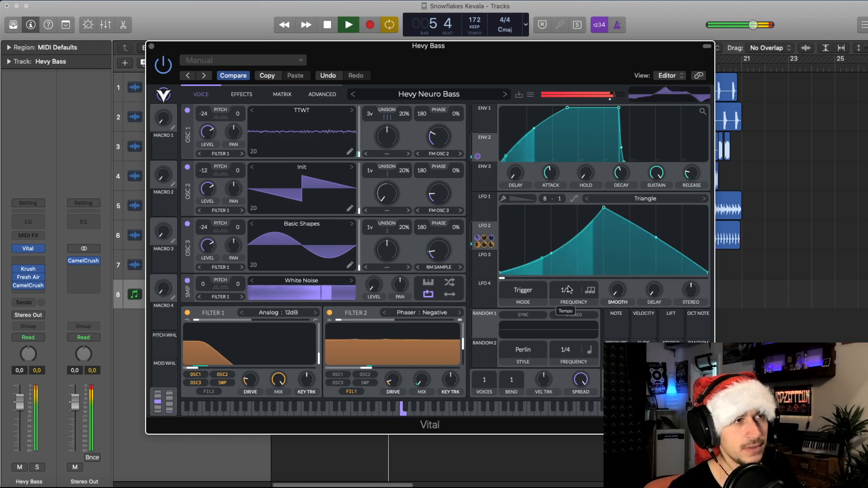
{"action": "key", "text": "space"}
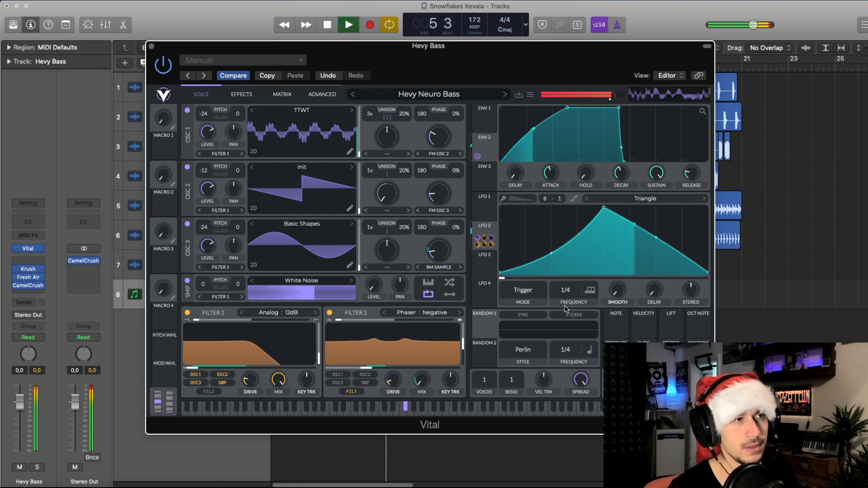
{"action": "key", "text": "space"}
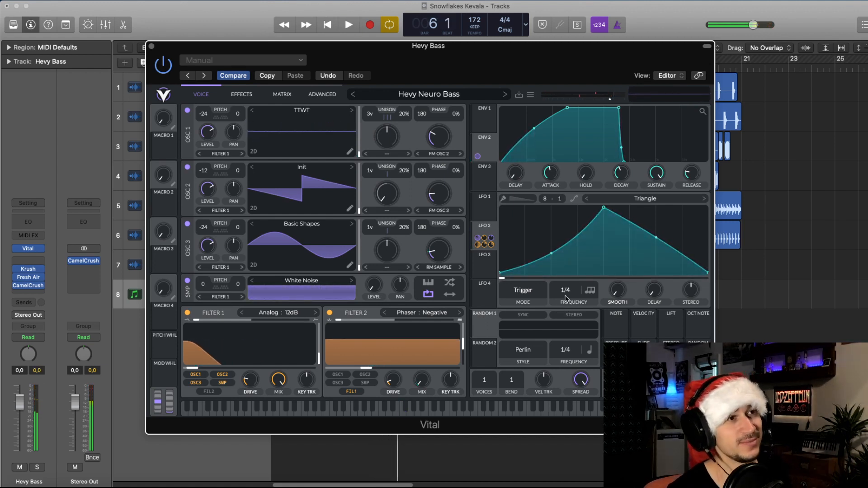
{"action": "key", "text": "space"}
{"action": "key", "text": "space"}
{"action": "left_click_drag", "start_coordinate": [565, 290], "coordinate": [564, 305]}
{"action": "key", "text": "space"}
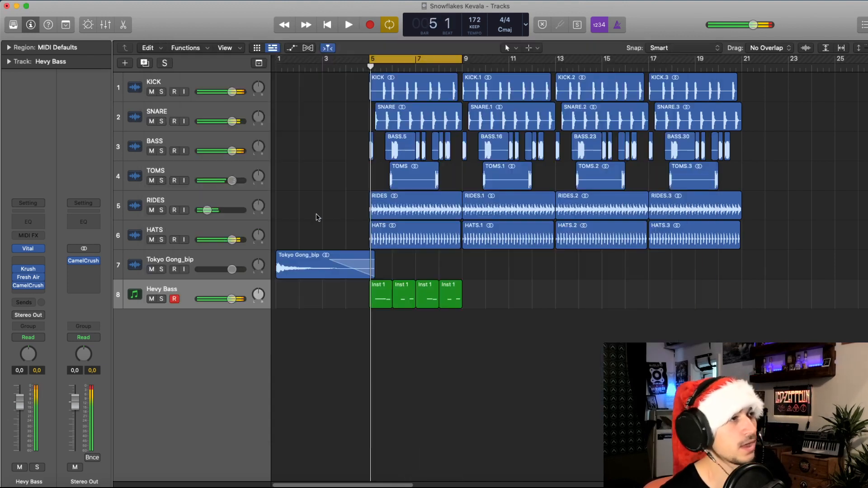
- Duplicate the Hevy Bass track with its settings and move the first Inst 1 region at bar 5 down to the new track
{"action": "left_click", "coordinate": [152, 46]}
{"action": "key", "text": "space"}
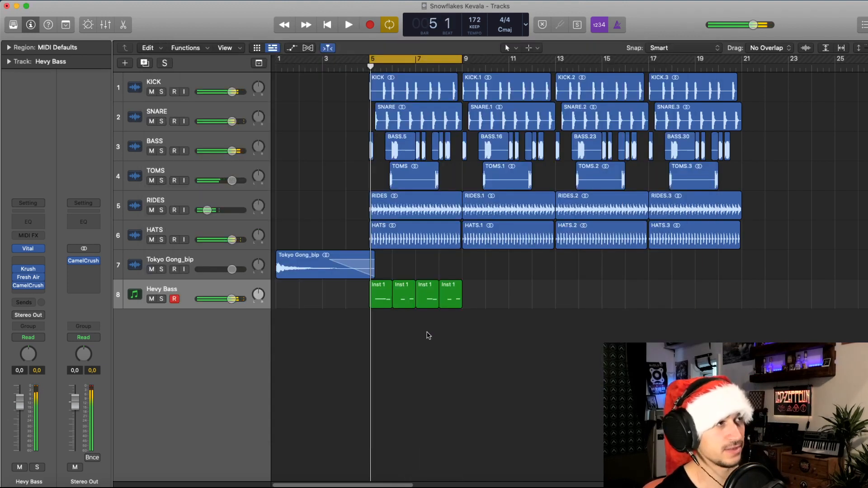
{"action": "left_click", "coordinate": [148, 66]}
{"action": "left_click", "coordinate": [388, 300]}
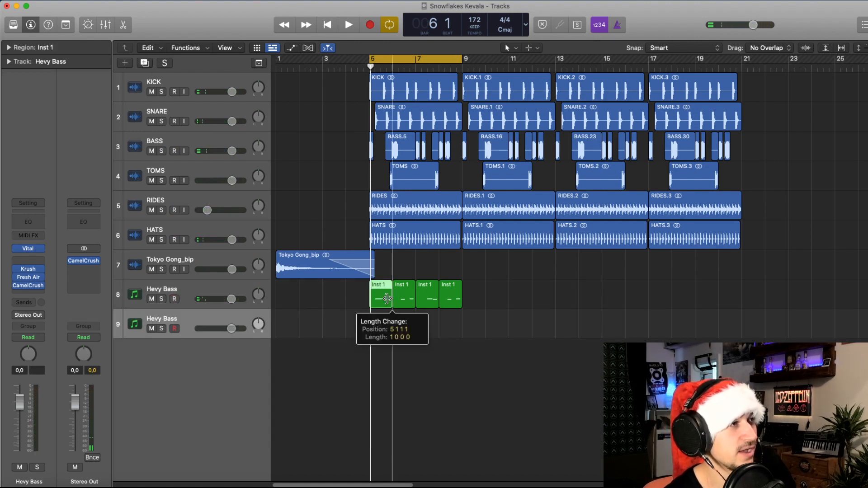
{"action": "left_click_drag", "start_coordinate": [384, 299], "coordinate": [382, 330]}
- Set LFO 1's frequency to 1/4 in the duplicate track's synth and play the loop with both bass tracks
{"action": "left_click", "coordinate": [174, 328]}
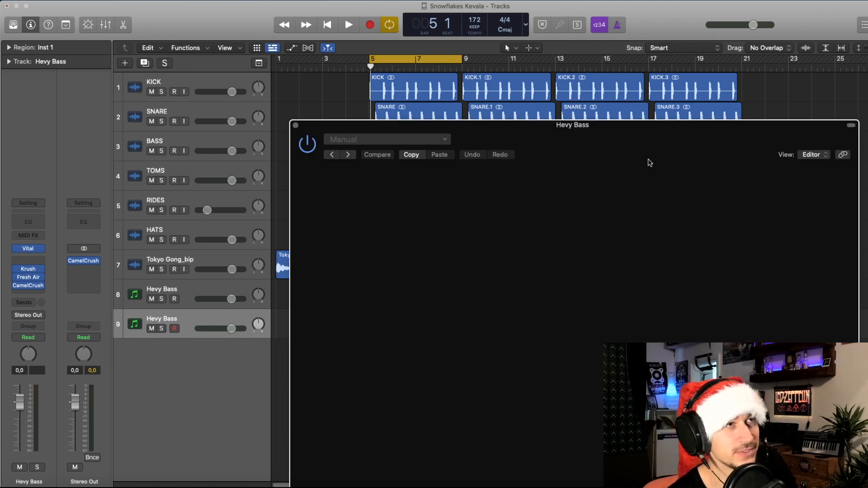
{"action": "left_click_drag", "start_coordinate": [652, 128], "coordinate": [622, 85]}
{"action": "left_click_drag", "start_coordinate": [679, 329], "coordinate": [680, 322]}
{"action": "key", "text": "space"}
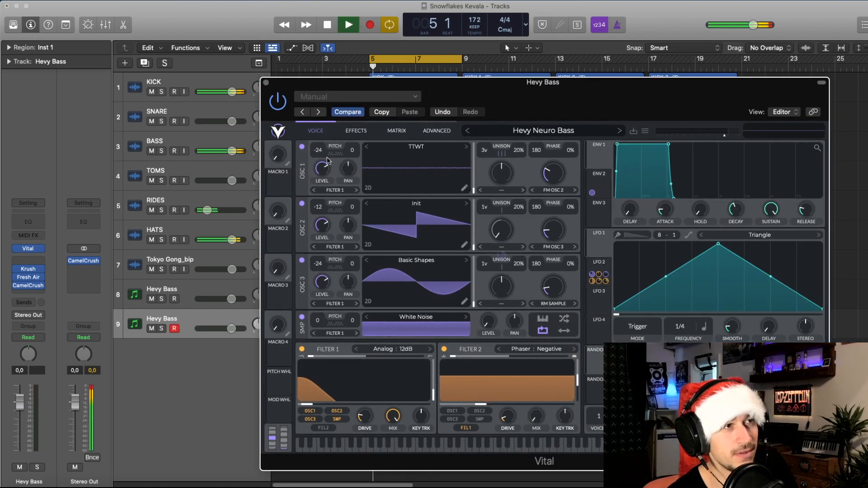
{"action": "left_click", "coordinate": [266, 83]}
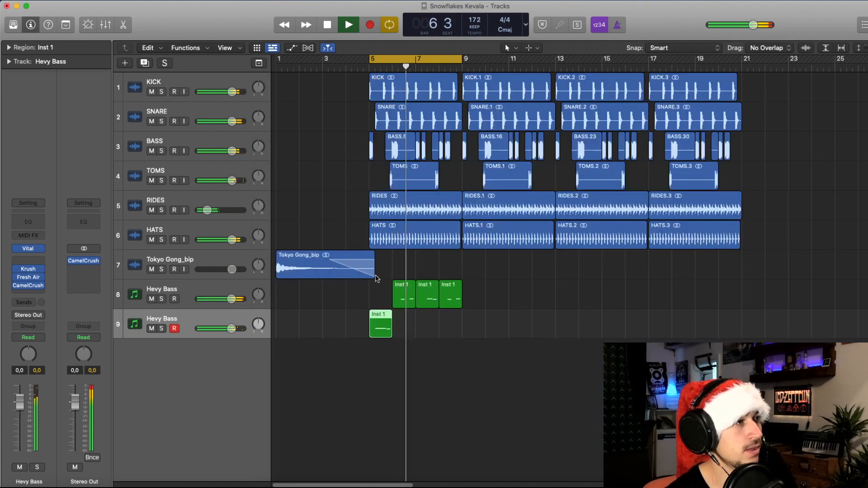
{"action": "left_click", "coordinate": [339, 331]}
{"action": "key", "text": "space"}
- Set LFO 2's frequency to 1/4 in the duplicate track's synth and play the loop to hear the variation
{"action": "left_click", "coordinate": [183, 322]}
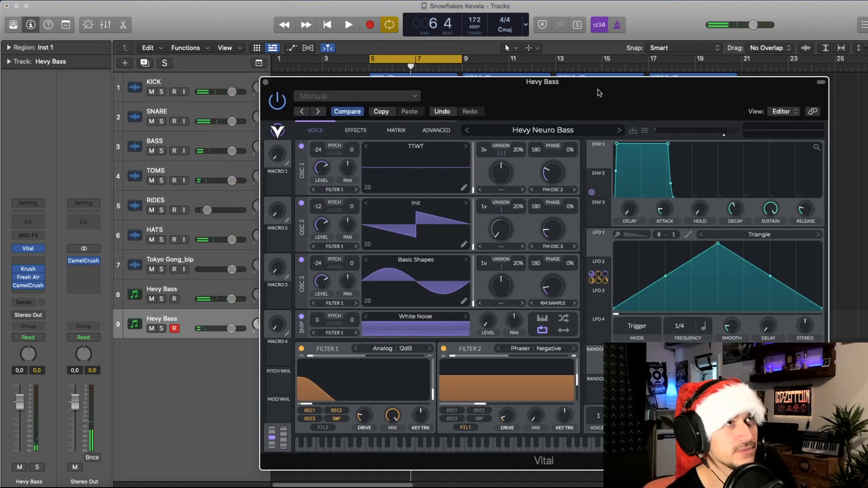
{"action": "left_click_drag", "start_coordinate": [598, 90], "coordinate": [582, 81]}
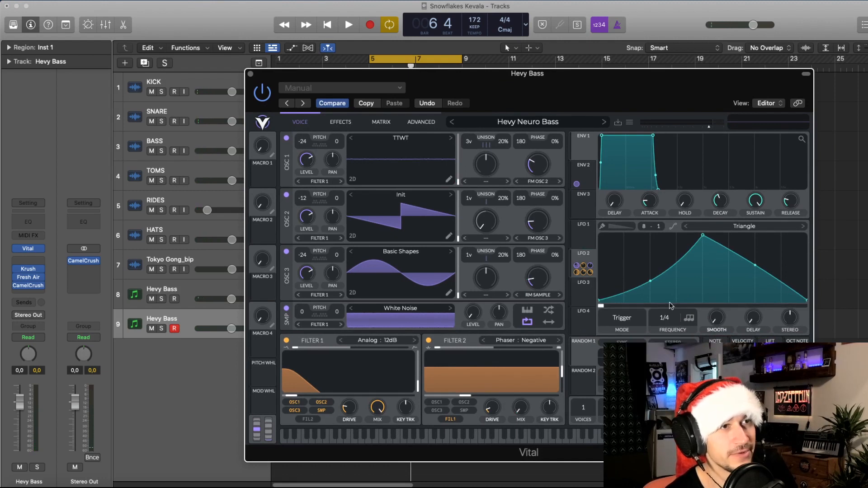
{"action": "key", "text": "space"}
{"action": "left_click", "coordinate": [250, 74]}
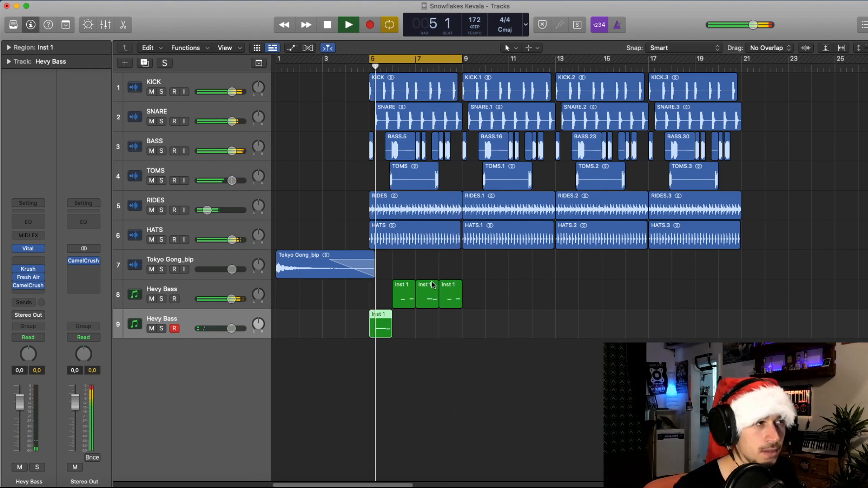
{"action": "key", "text": "space"}
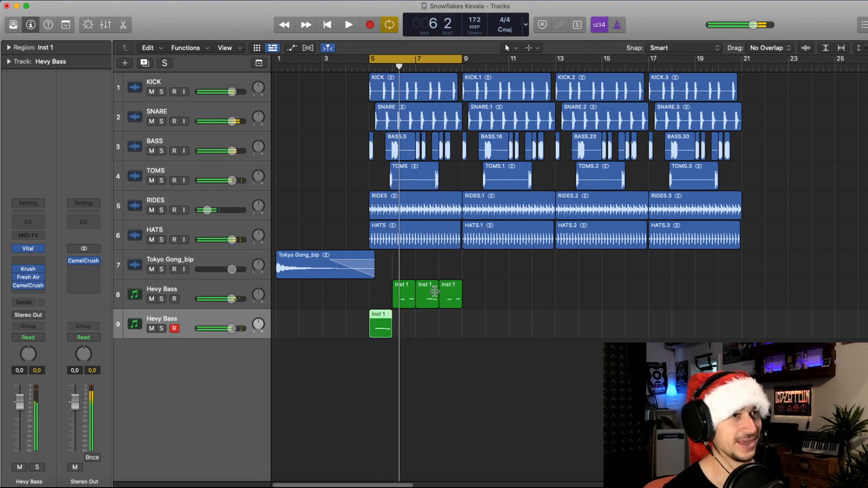
- Check how Filter 1 feeds Filter 2 in the duplicate track's synth, audition the bass, and bring up the effects chain
{"action": "left_click", "coordinate": [28, 248]}
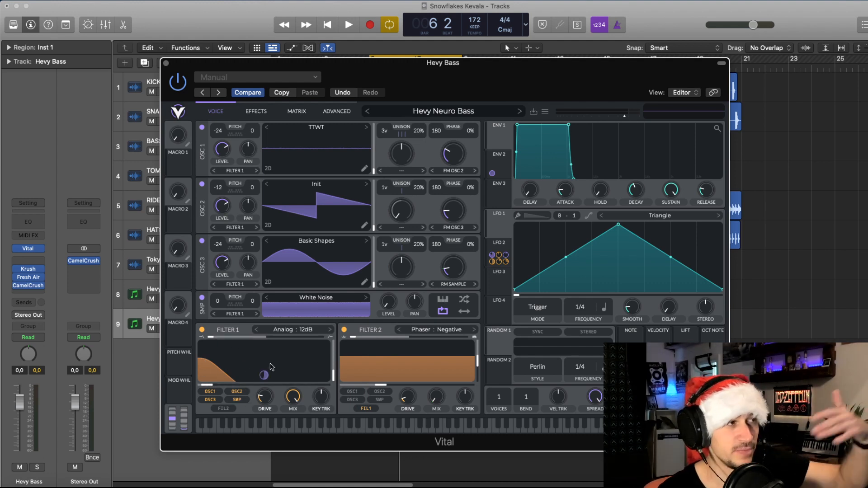
{"action": "left_click", "coordinate": [369, 409]}
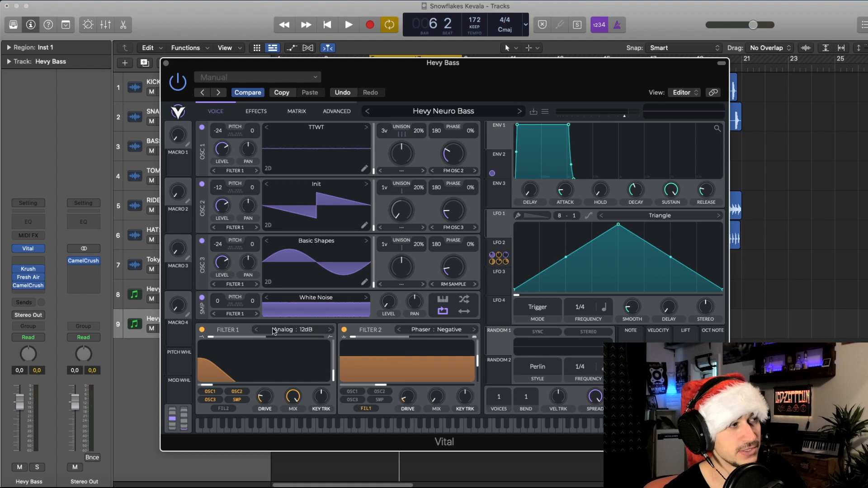
{"action": "left_click", "coordinate": [367, 410]}
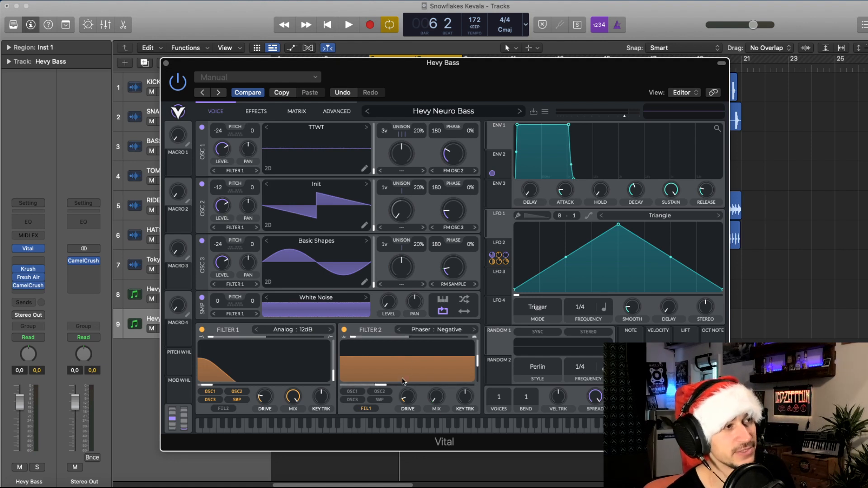
{"action": "key", "text": "space"}
{"action": "key", "text": "space"}
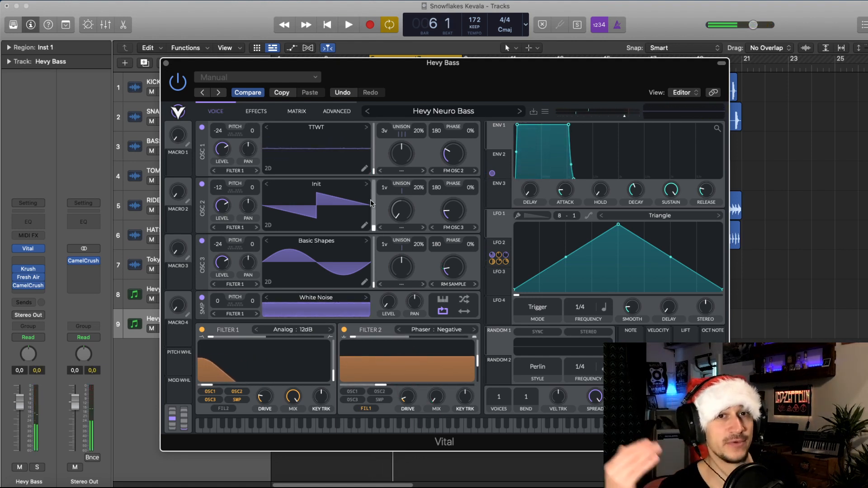
{"action": "left_click", "coordinate": [257, 112]}
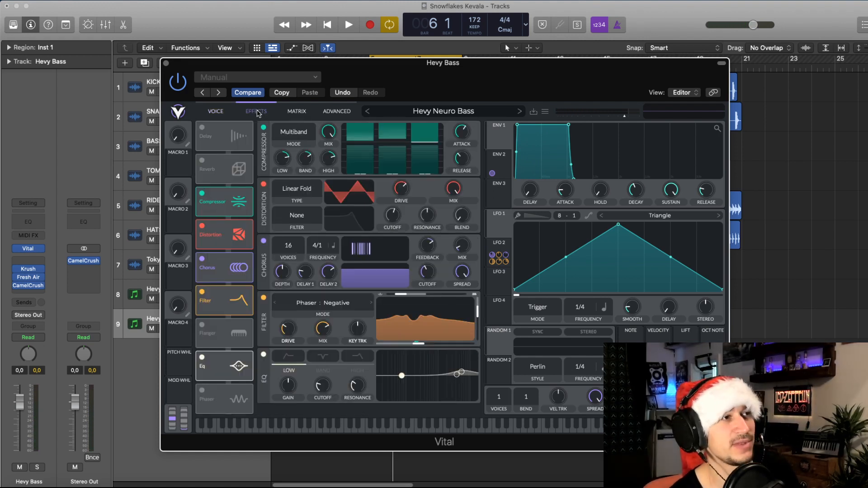